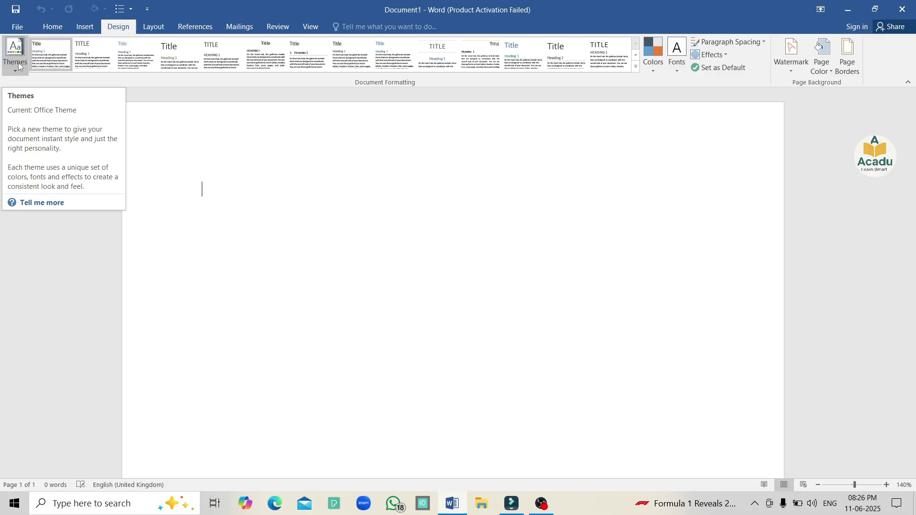
left_click(18, 70)
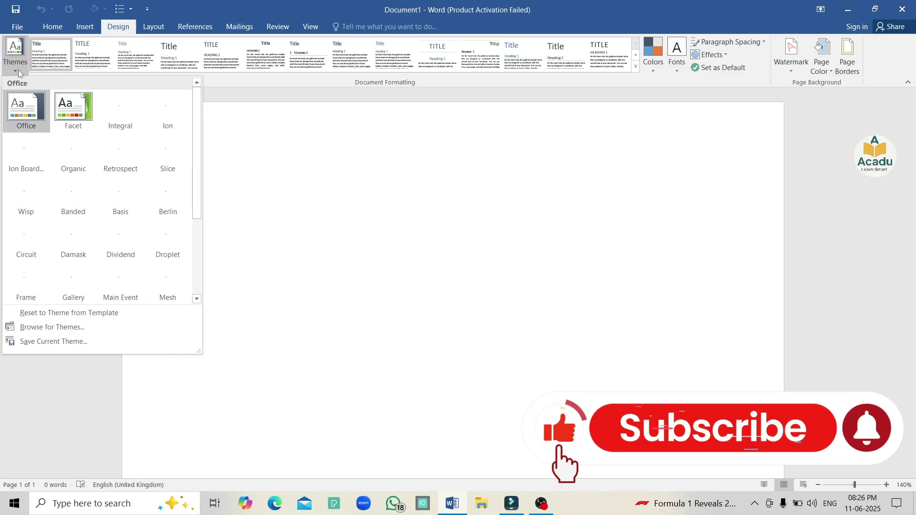
left_click(478, 193)
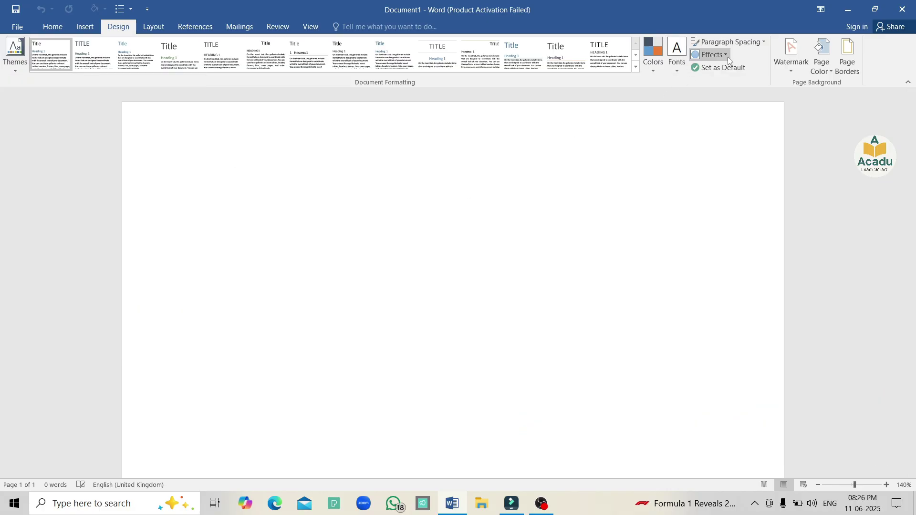
Step: Add the preset diagonal CONFIDENTIAL 1 watermark to the blank page
left_click(787, 70)
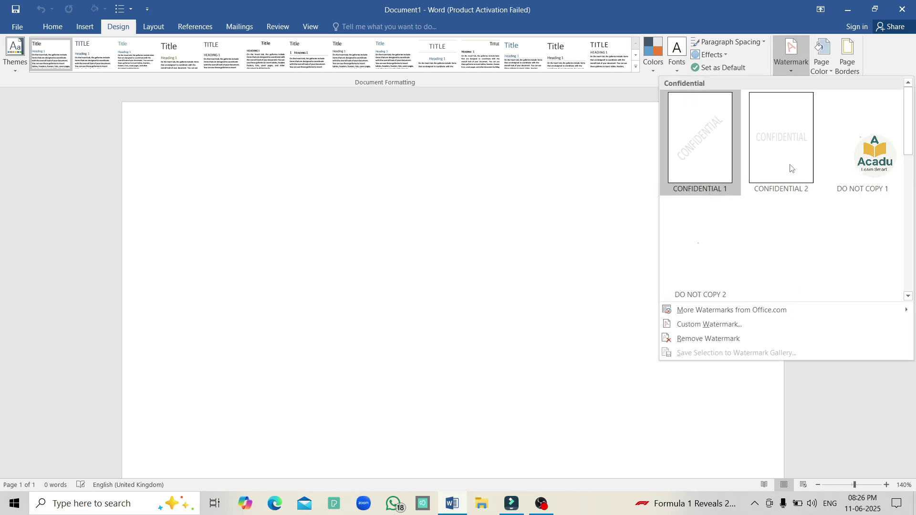
left_click(692, 146)
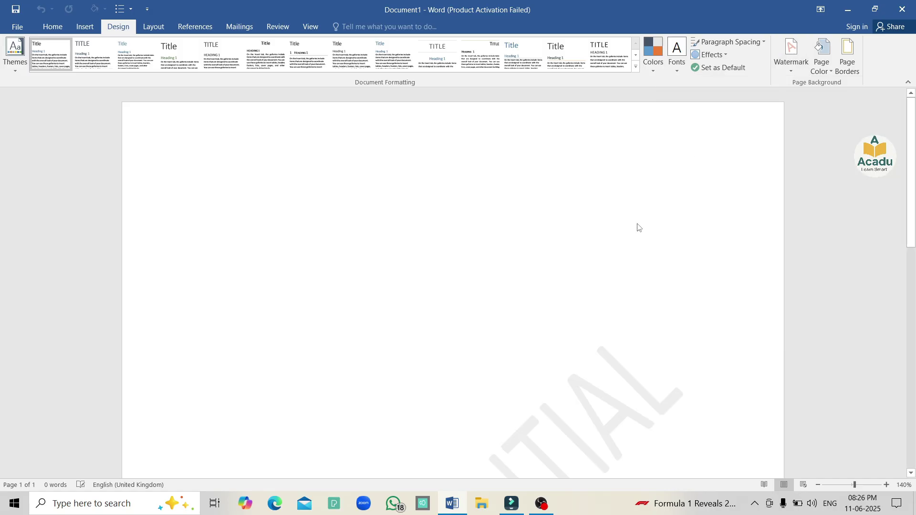
scroll(636, 224, "down", 1, "ctrl")
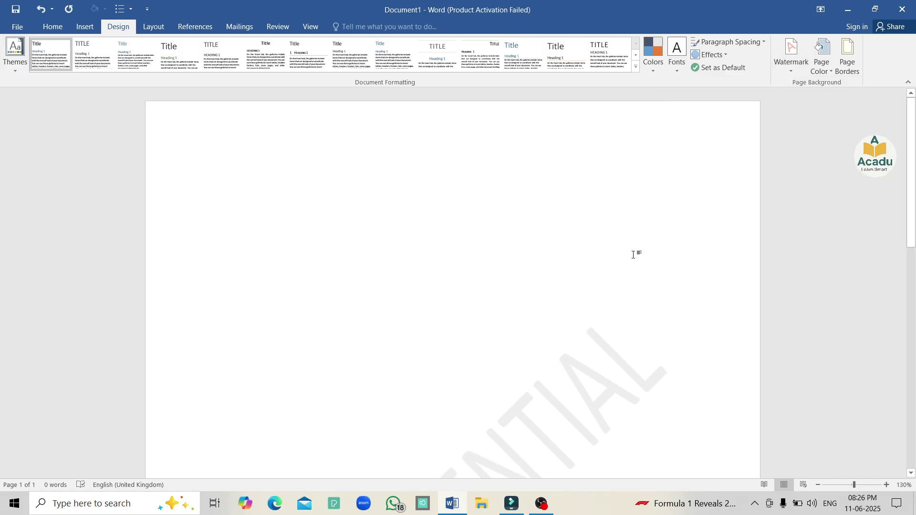
scroll(635, 229, "up", 3, "ctrl")
scroll(634, 253, "down", 1, "ctrl")
scroll(634, 255, "down", 6, "ctrl")
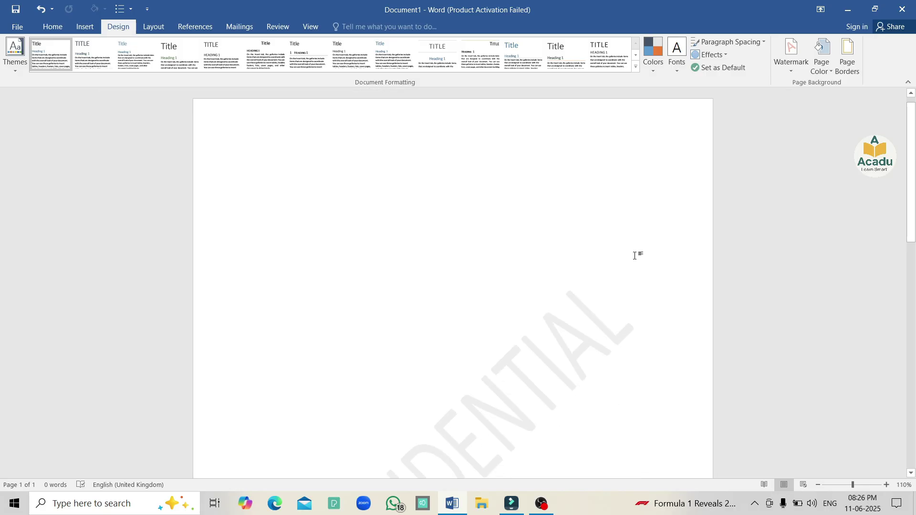
scroll(634, 255, "down", 2, "ctrl")
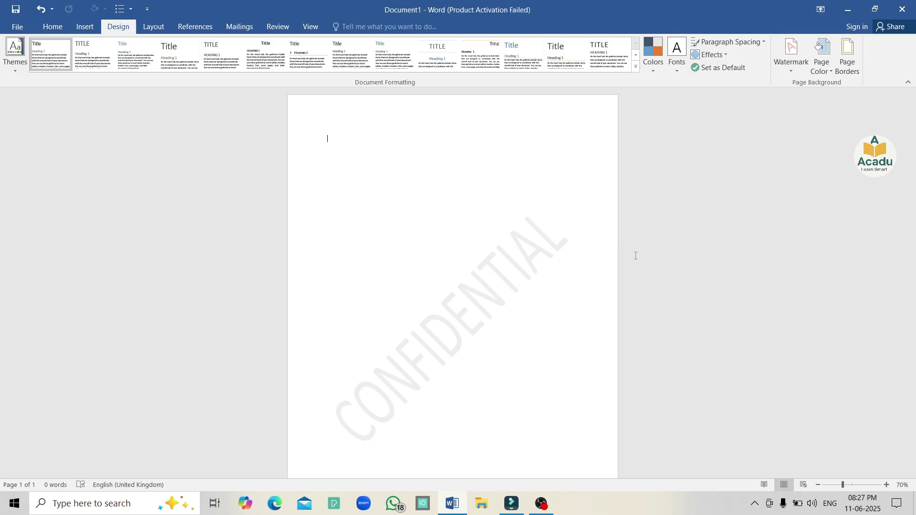
Step: Apply a custom text watermark reading ACADU in black to the page
left_click(783, 73)
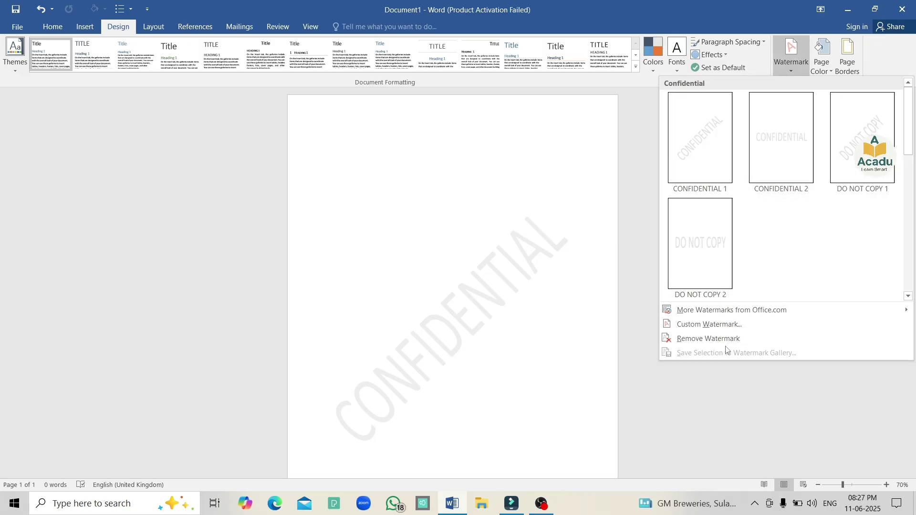
left_click(717, 322)
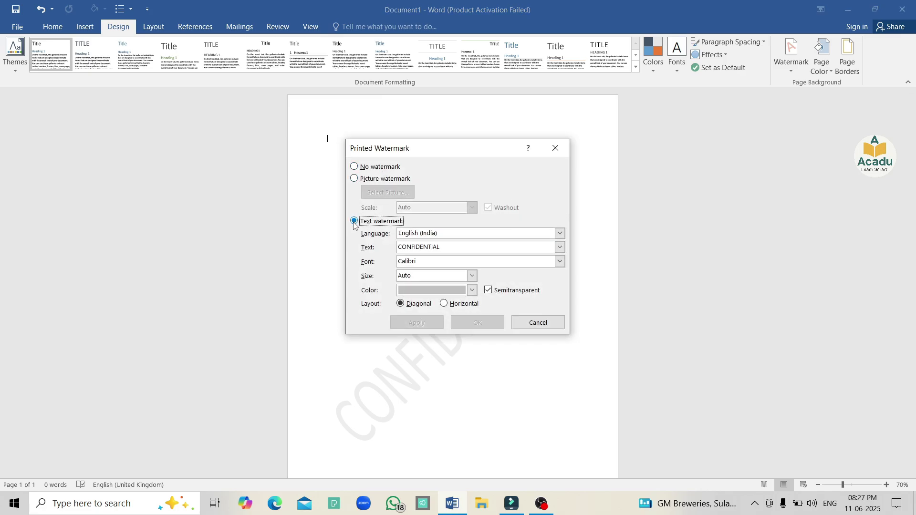
left_click_drag(437, 244, 391, 241)
type("ACADU")
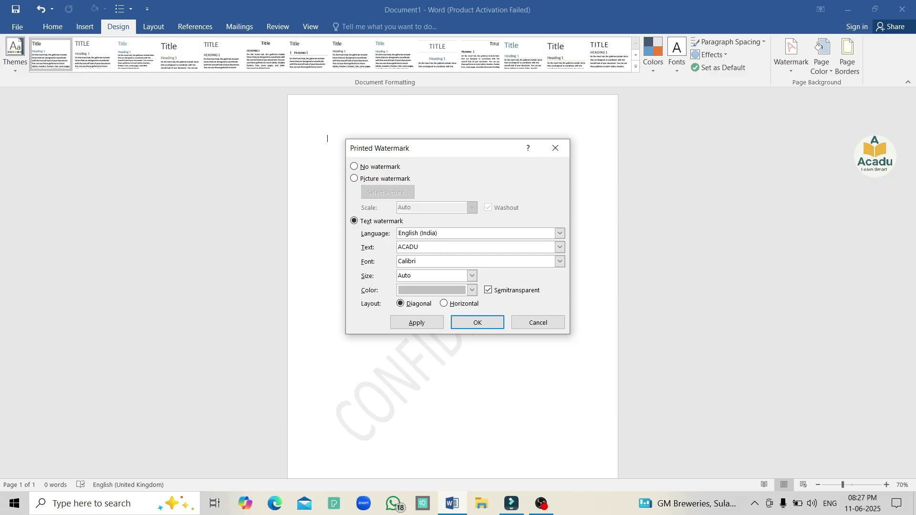
left_click(472, 290)
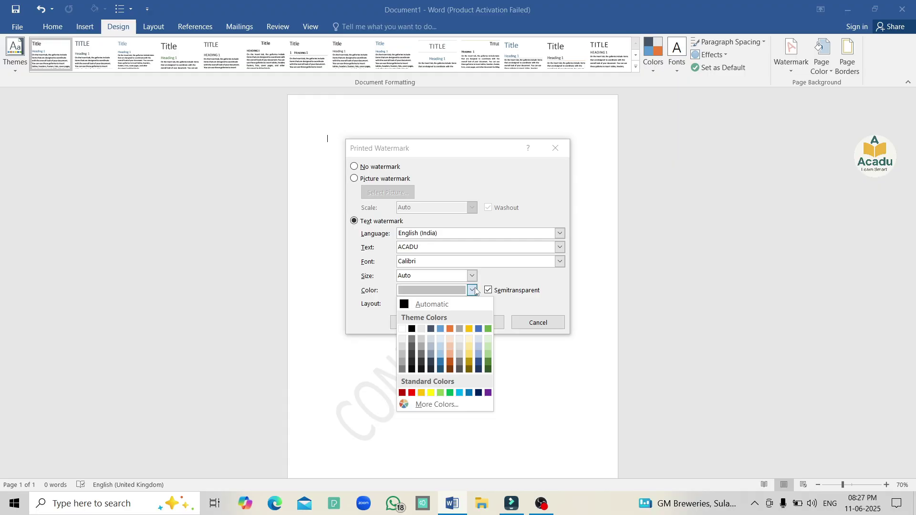
left_click(412, 329)
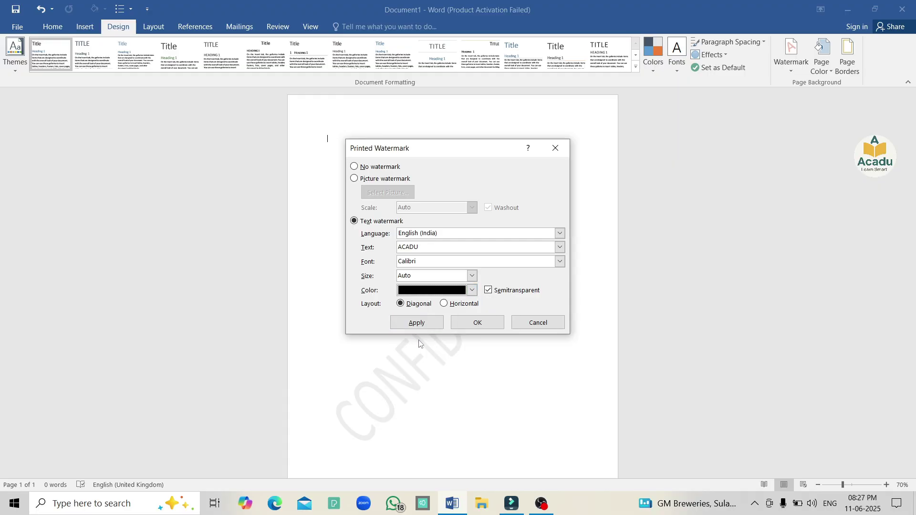
left_click(415, 323)
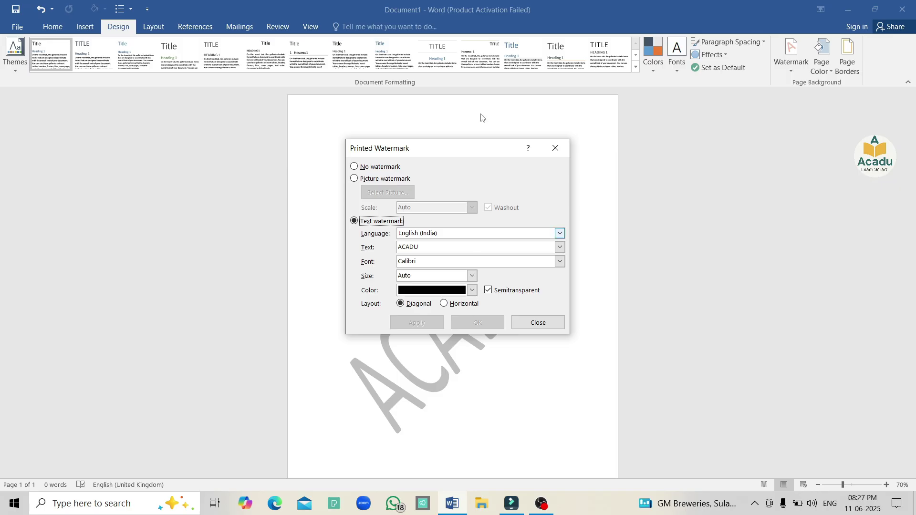
Step: Apply the horizontal layout to the ACADU watermark
left_click_drag(465, 153, 768, 158)
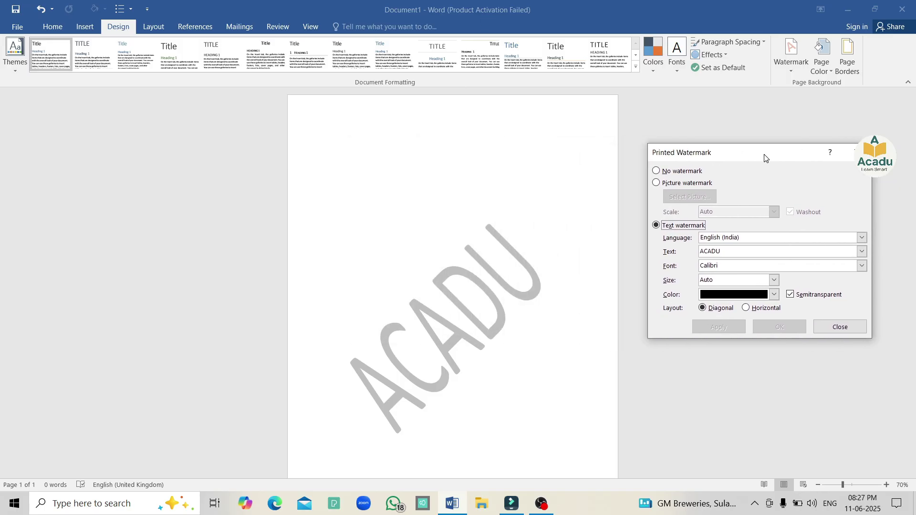
left_click(752, 308)
left_click(719, 328)
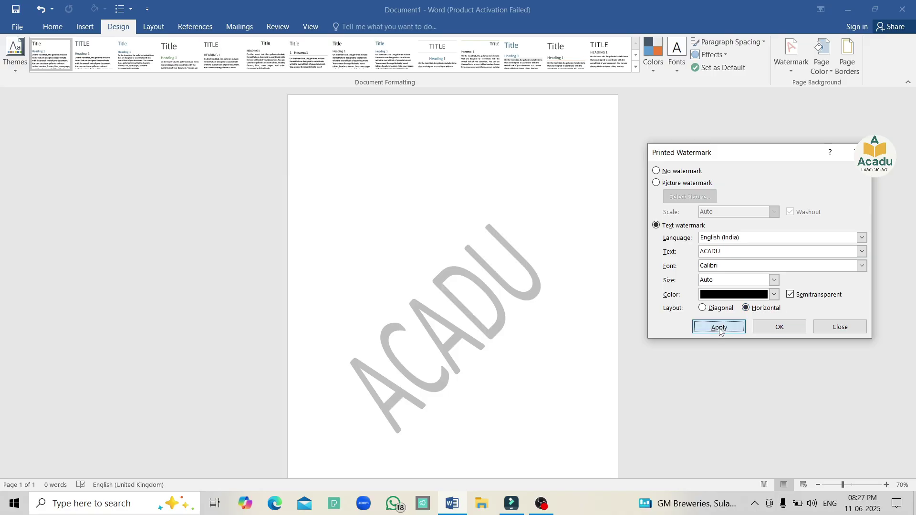
Step: Switch the ACADU watermark back to the diagonal layout and close the watermark settings
left_click(702, 308)
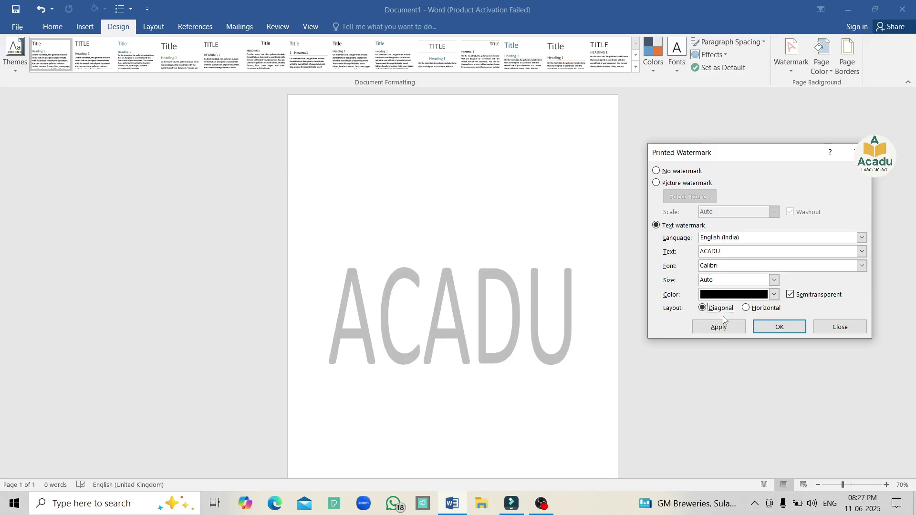
left_click(719, 324)
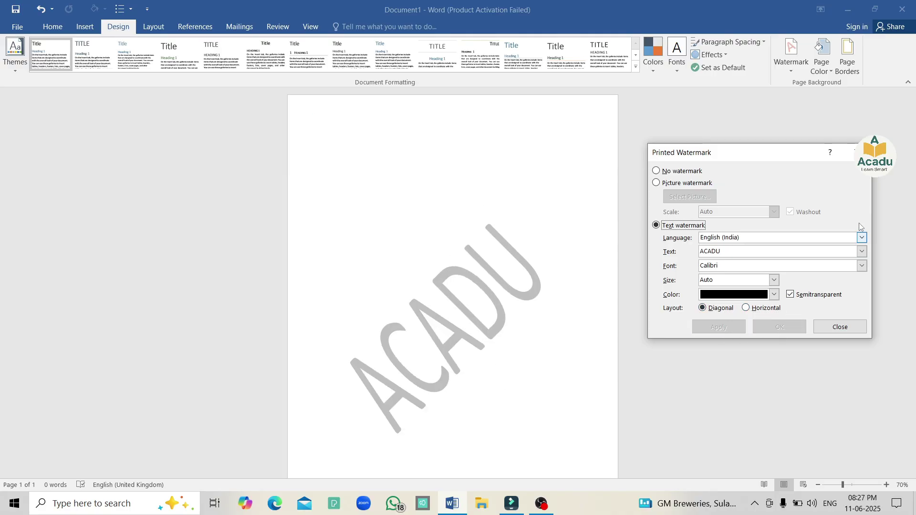
left_click(849, 152)
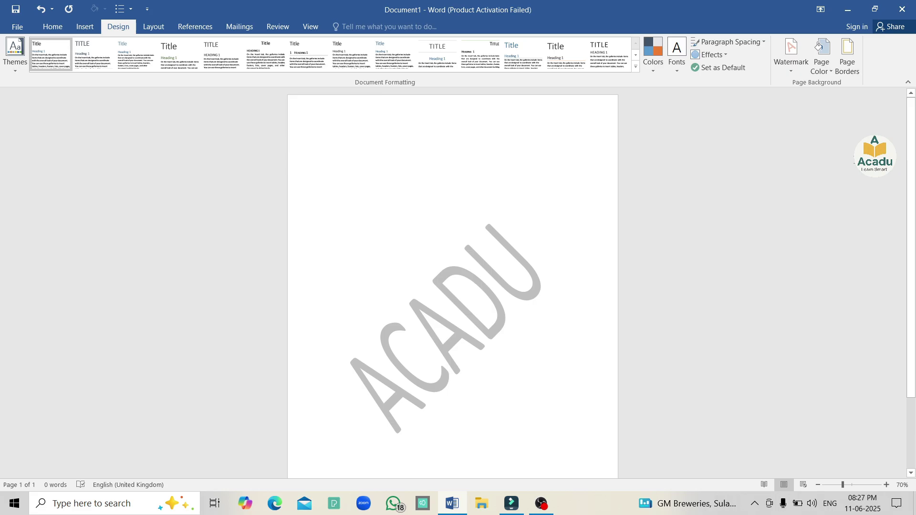
Step: Set the page colour to a light orange shade from the theme colours
left_click(828, 72)
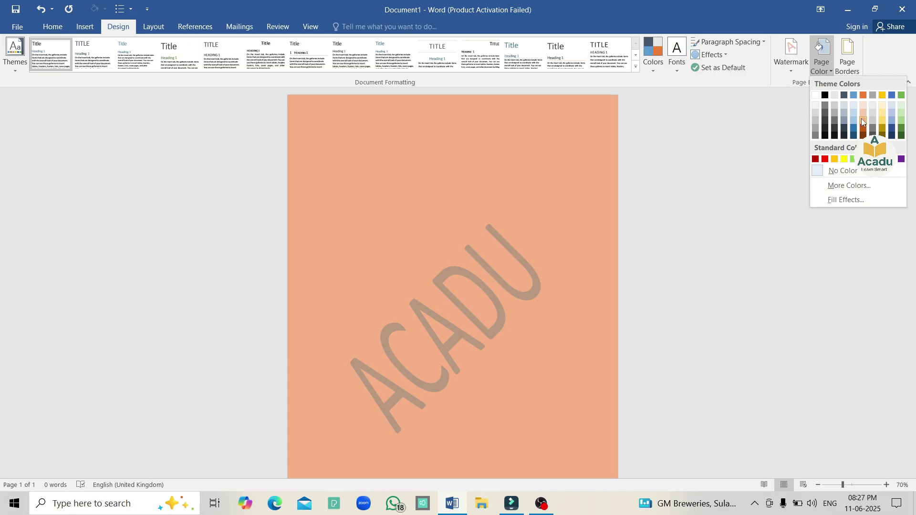
left_click(860, 119)
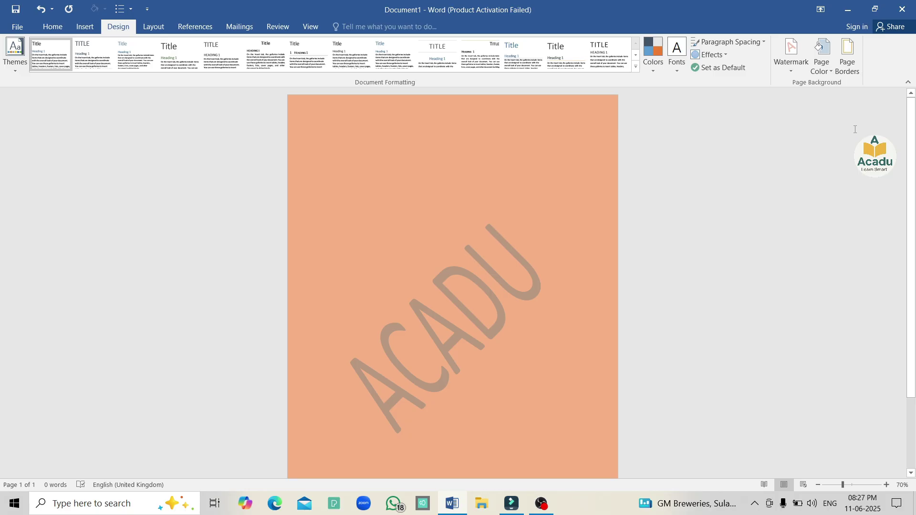
Step: Add a box page border to the whole document in a 3 pt thick-and-thin line style
left_click(847, 55)
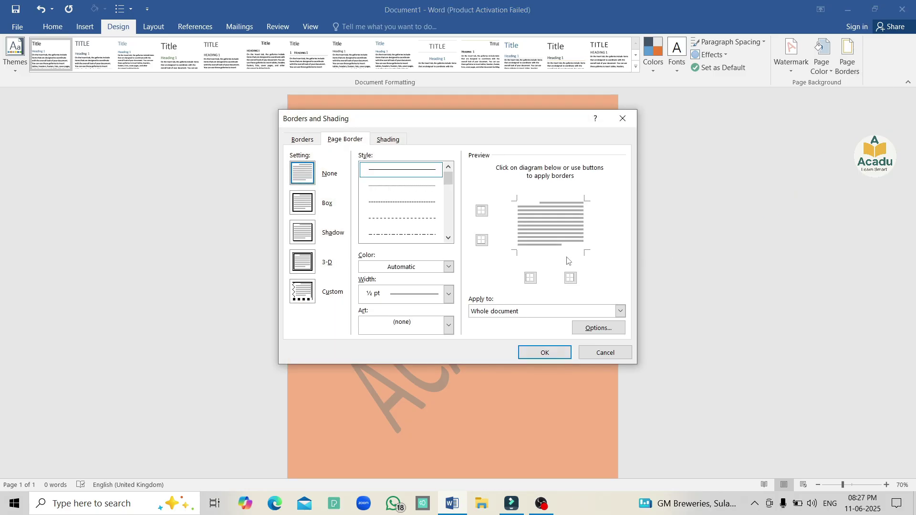
left_click_drag(447, 184, 454, 205)
left_click(411, 234)
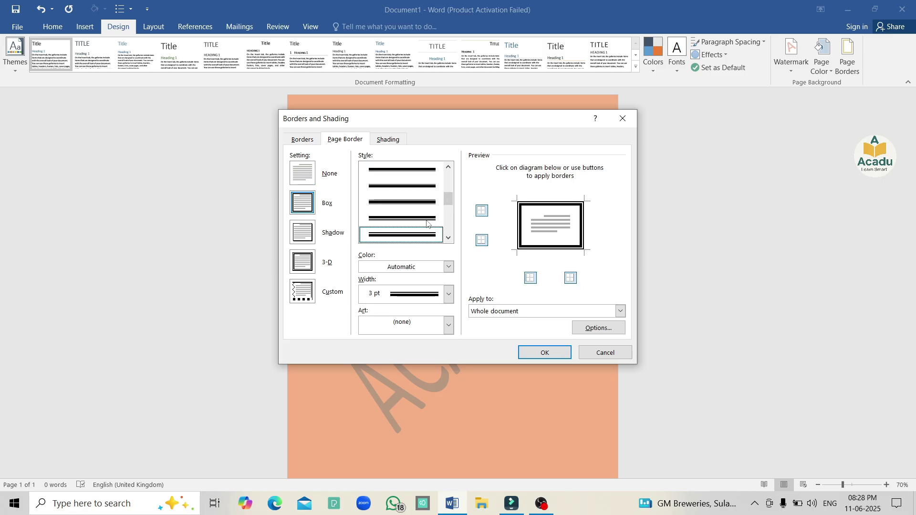
left_click(300, 201)
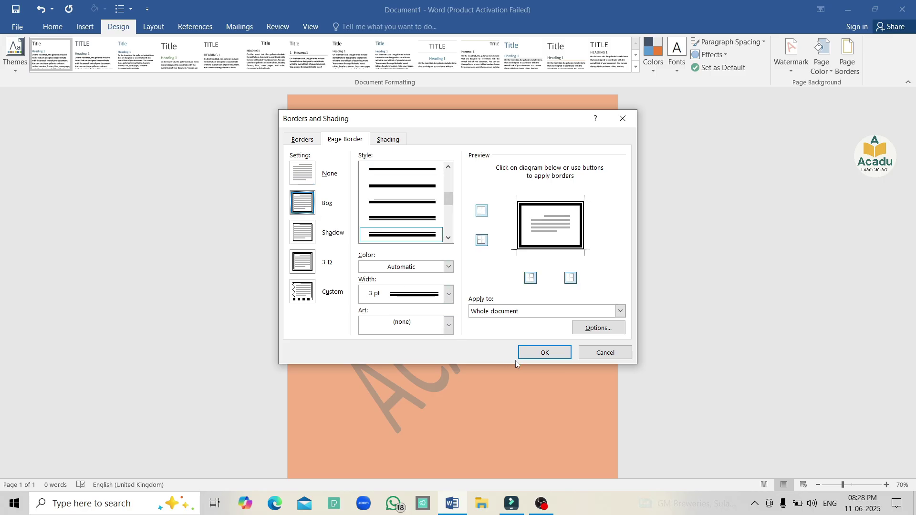
left_click(544, 353)
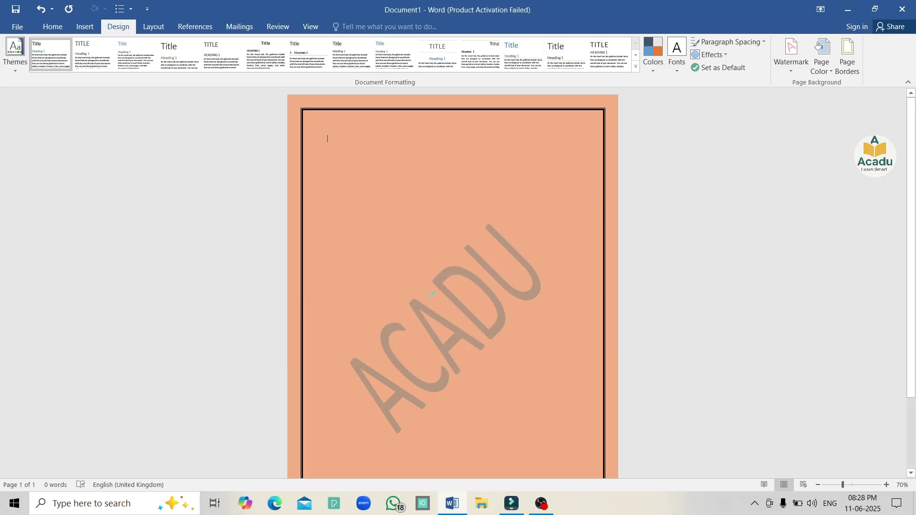
Step: Change the page border to a ½ pt dash-dot line around the whole document
left_click(847, 53)
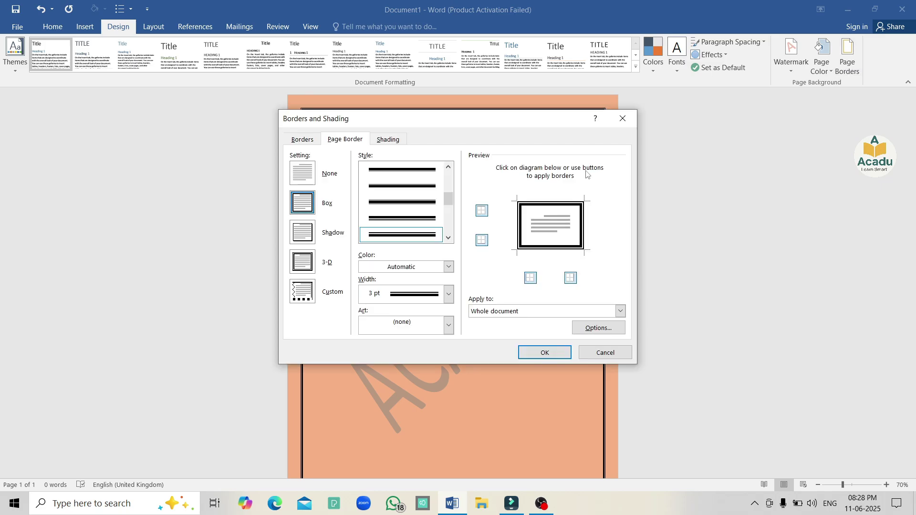
scroll(436, 210, "up", 5)
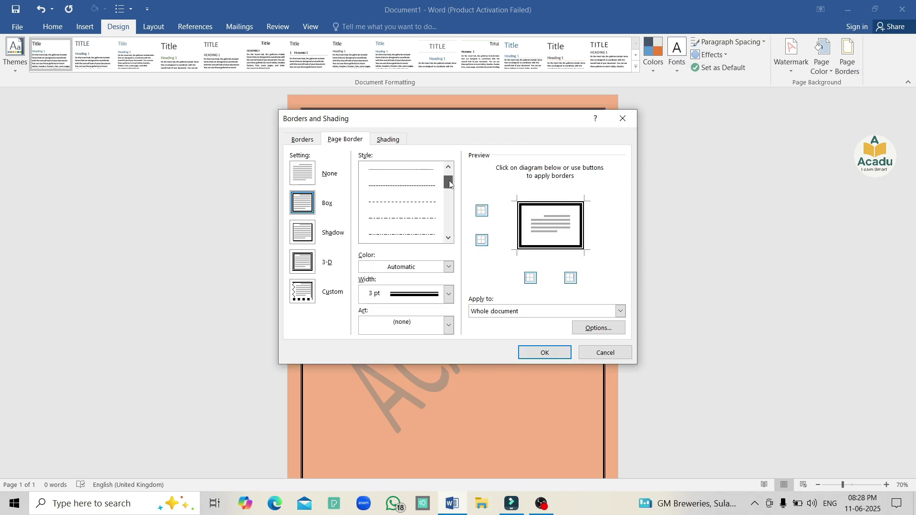
left_click(404, 222)
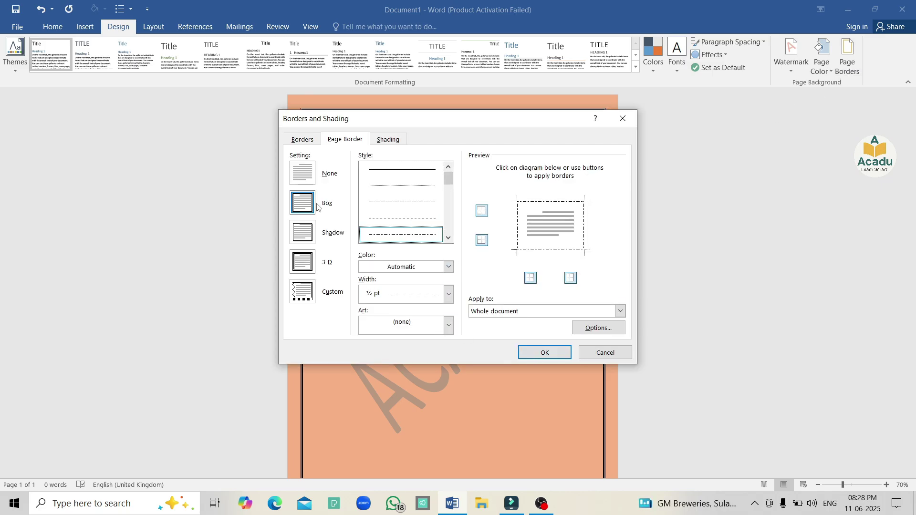
left_click(544, 352)
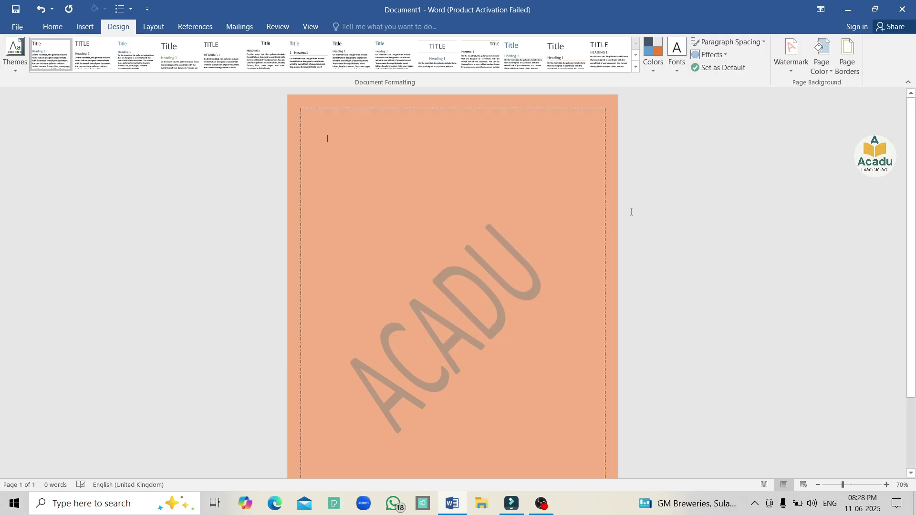
Step: Replace the page border with the teal and purple art border that has decorative corners
left_click(847, 61)
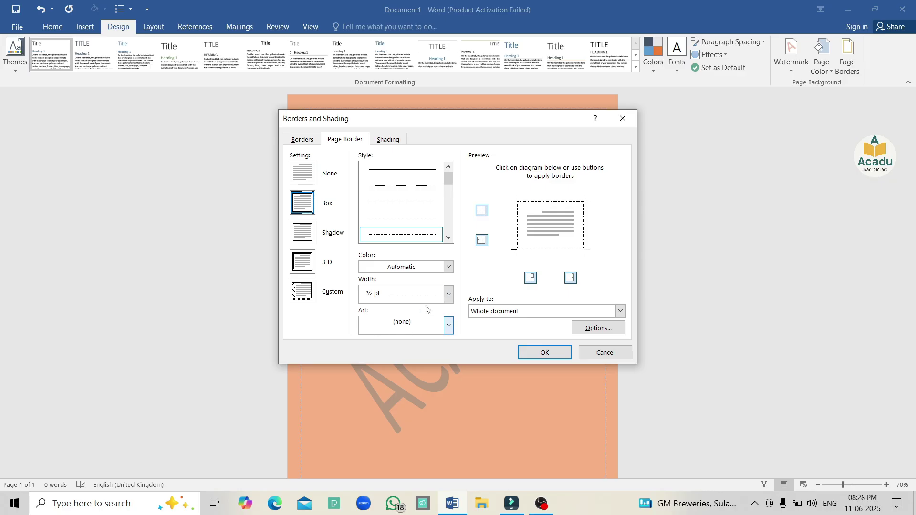
left_click(448, 325)
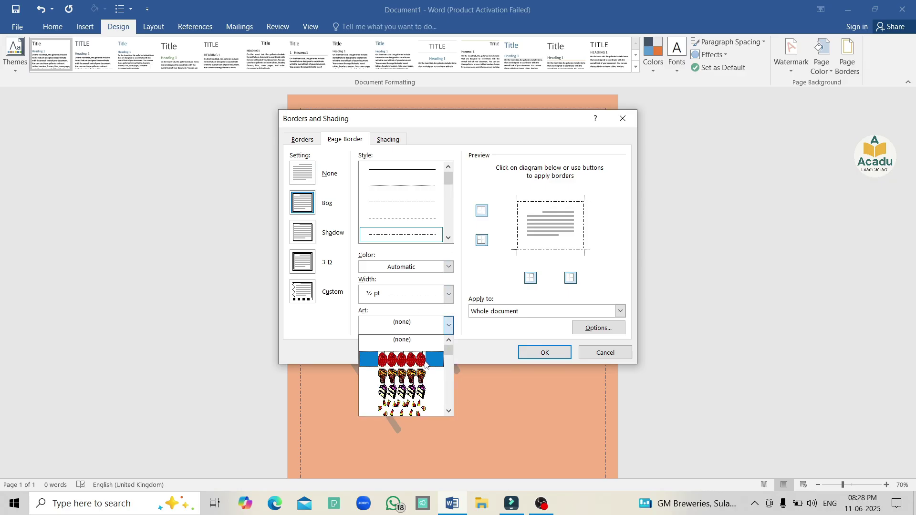
left_click_drag(449, 351, 455, 367)
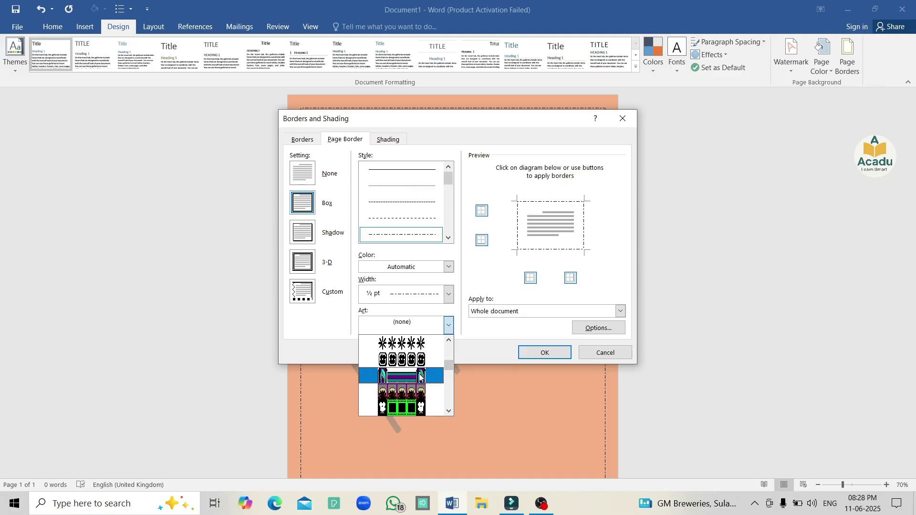
left_click(401, 376)
left_click(527, 354)
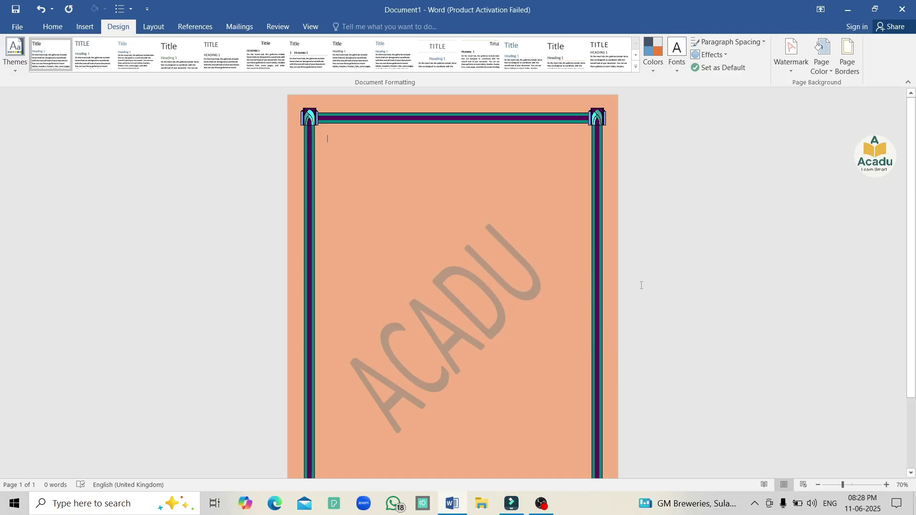
left_click(847, 55)
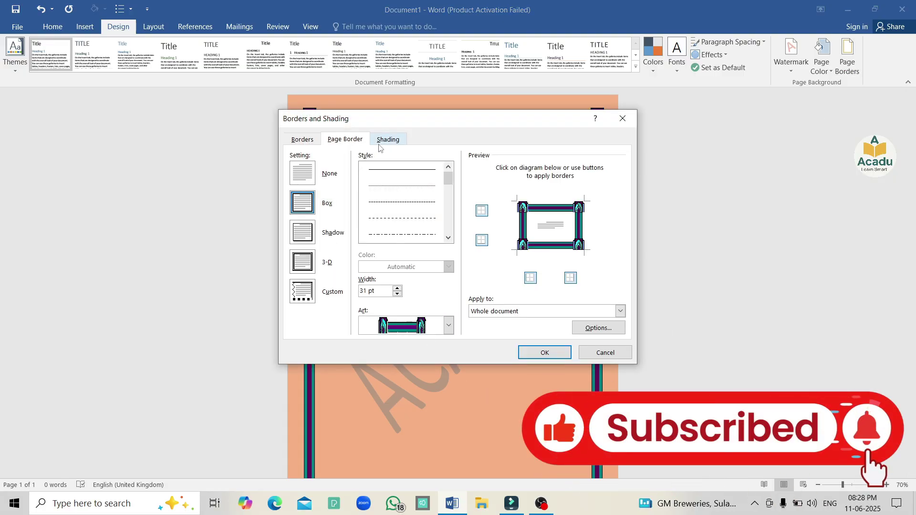
left_click(388, 139)
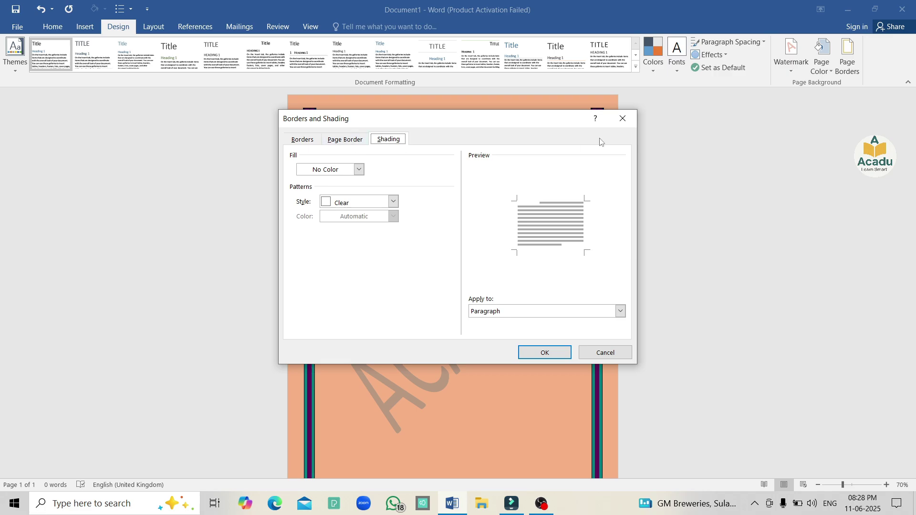
left_click(622, 118)
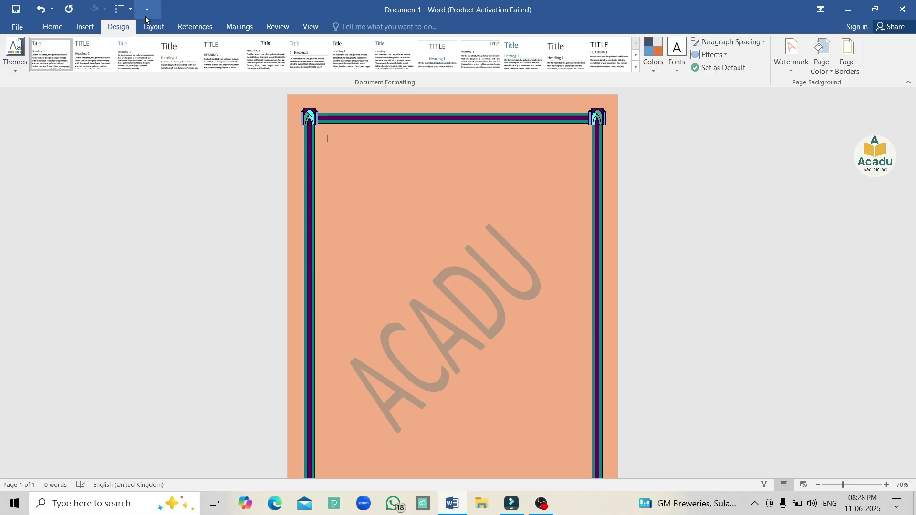
Step: Replace the page border with the yellow star art border around the whole document
left_click(849, 57)
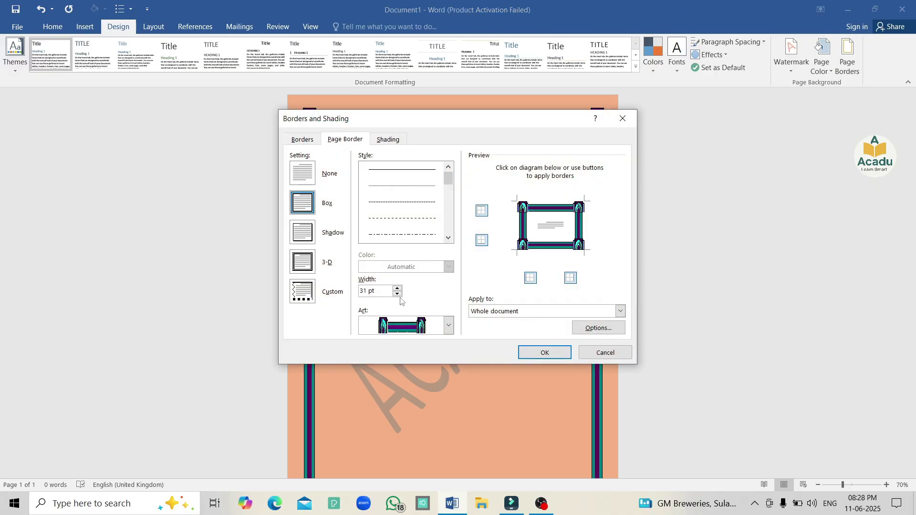
left_click(449, 326)
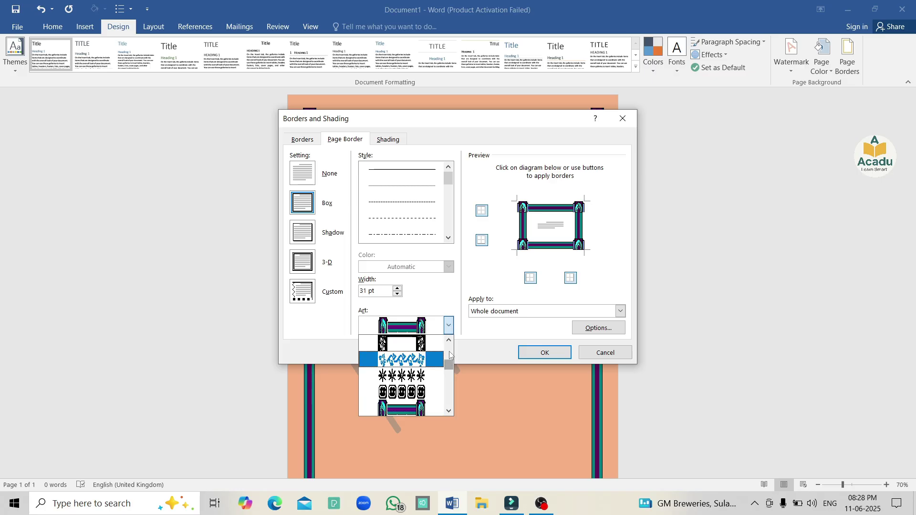
scroll(448, 369, "up", 10)
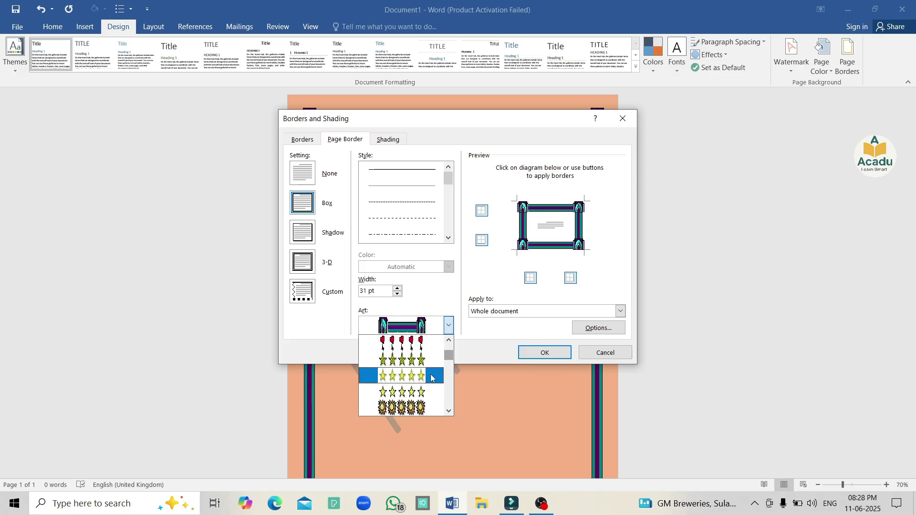
left_click(402, 374)
left_click(528, 352)
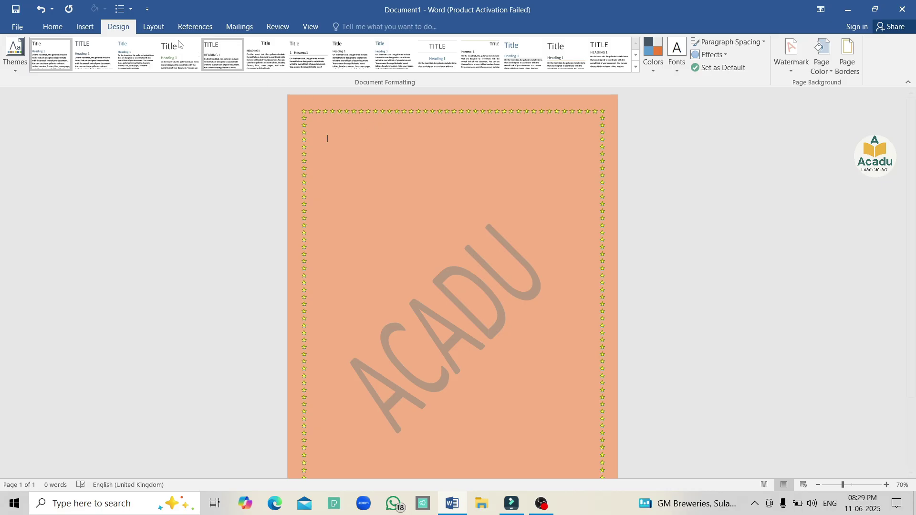
Step: Remove the page border from the whole document
left_click(155, 27)
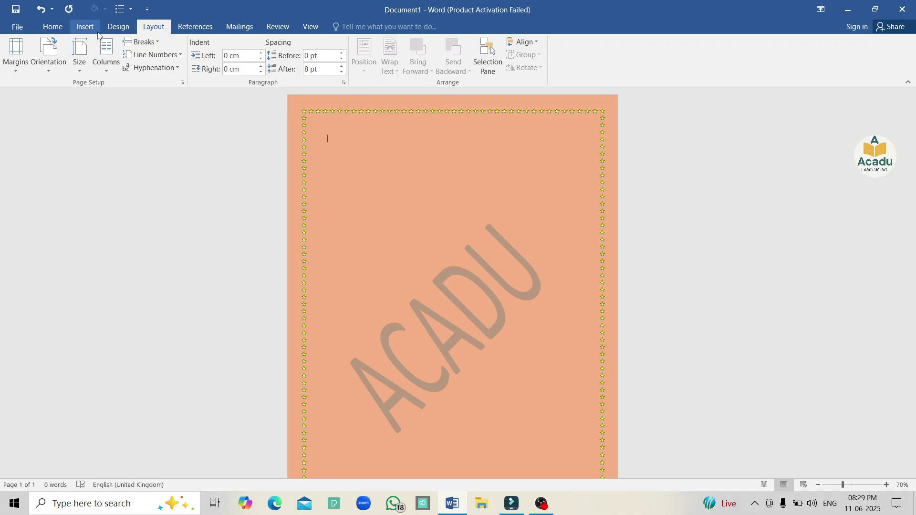
left_click(119, 27)
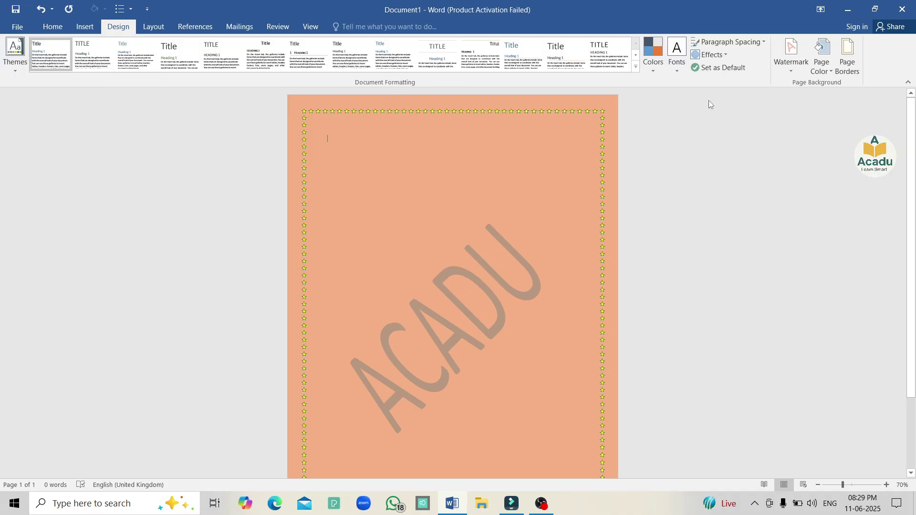
left_click(848, 57)
left_click(307, 173)
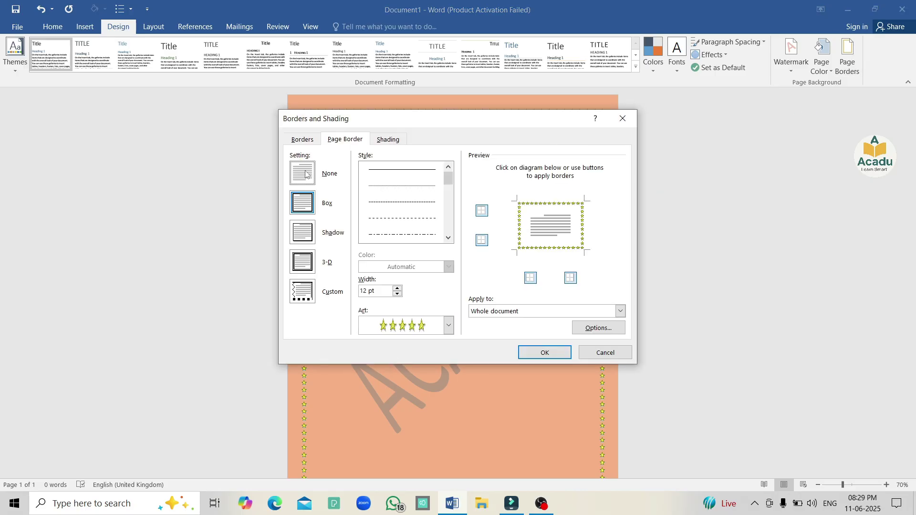
left_click(527, 352)
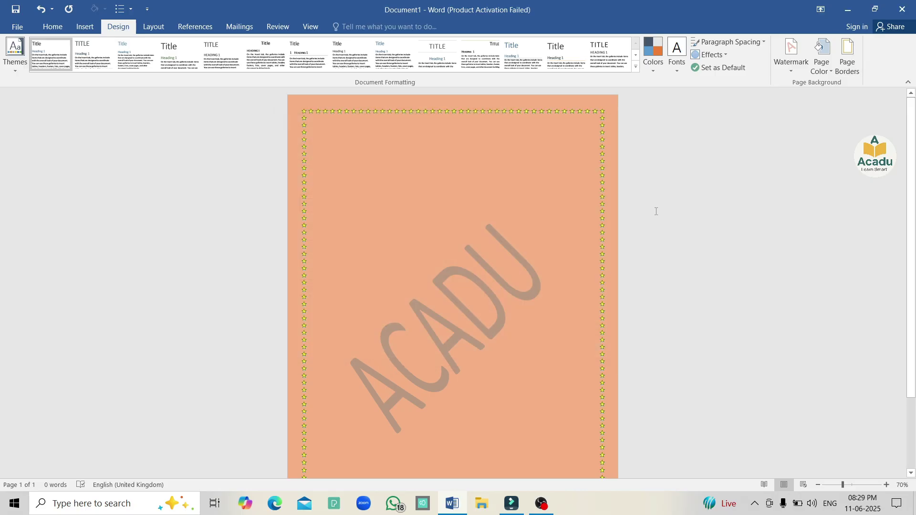
Step: Apply the last custom margins of 0.5 cm on all sides, and open the custom margin settings for a check without changing them
left_click(153, 27)
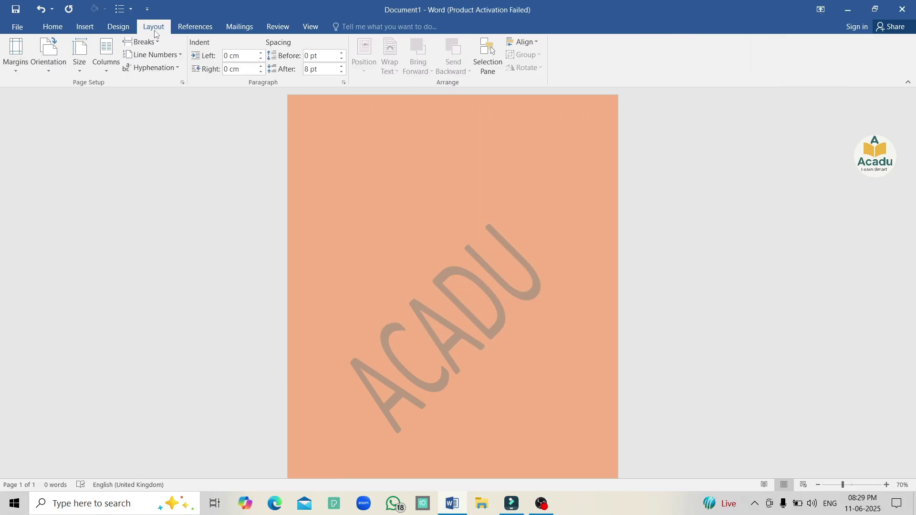
left_click(16, 65)
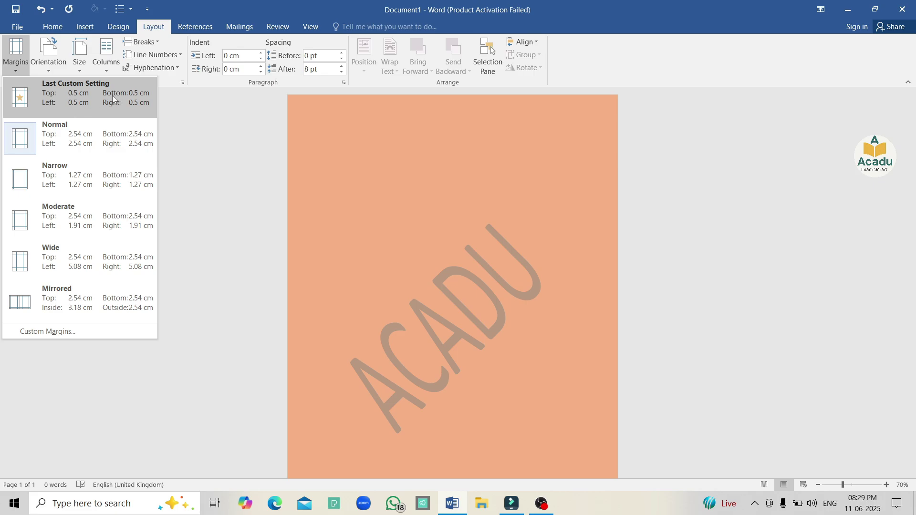
left_click(97, 101)
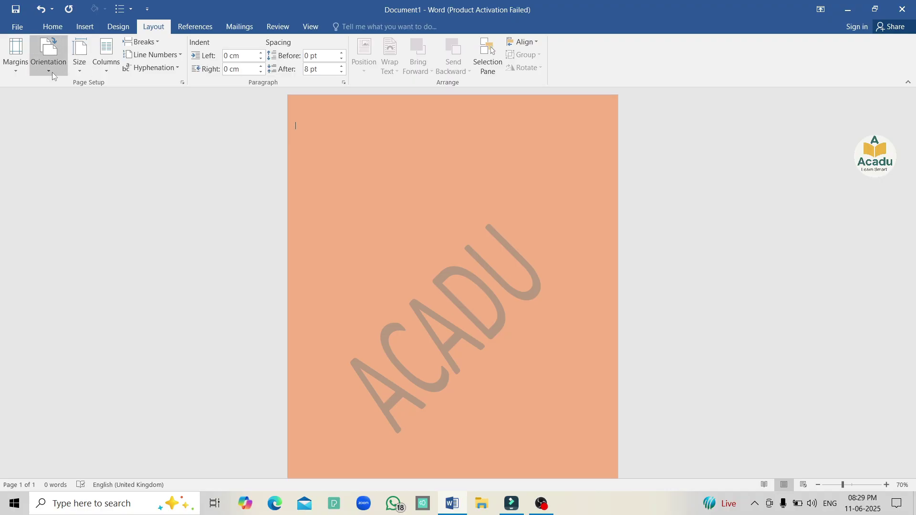
left_click(12, 73)
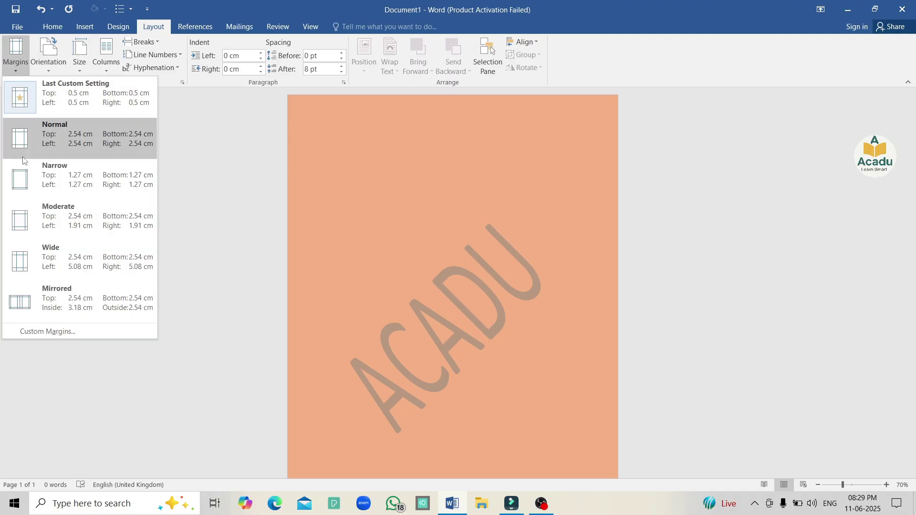
left_click(24, 331)
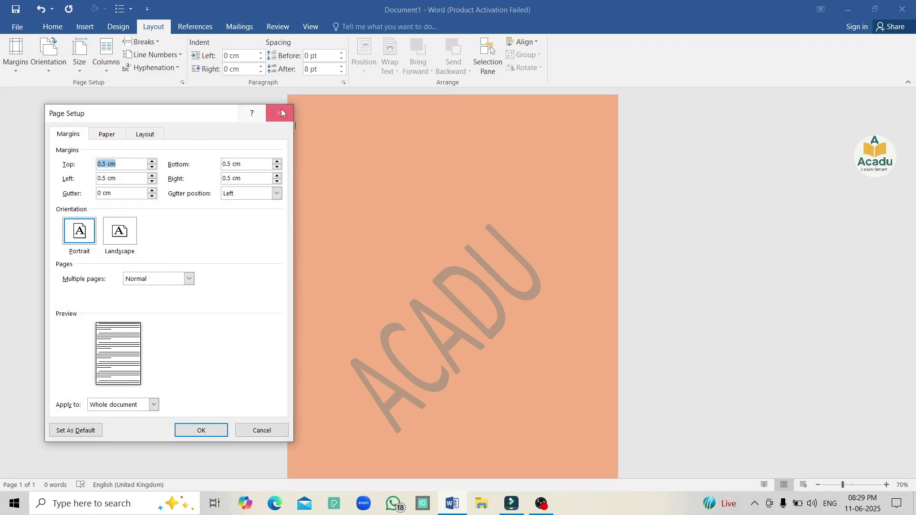
left_click(280, 113)
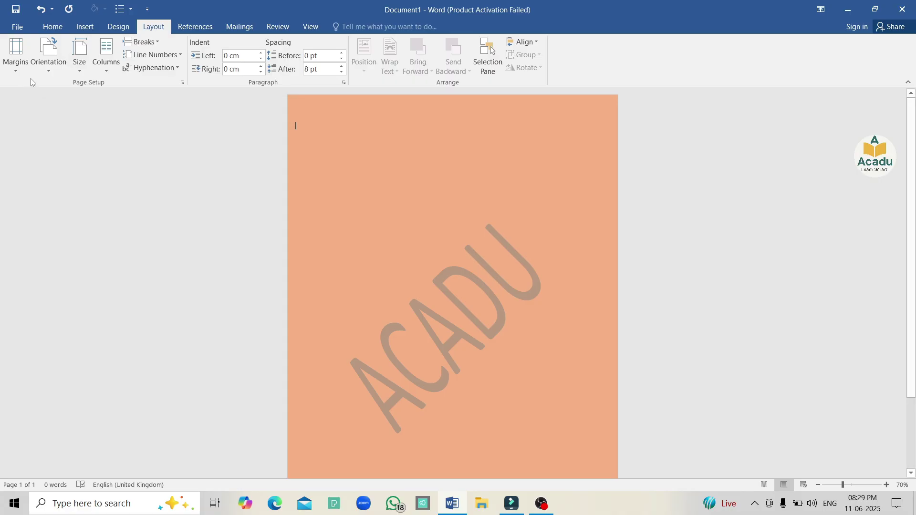
Step: Switch the page orientation to landscape and back to portrait
left_click(53, 67)
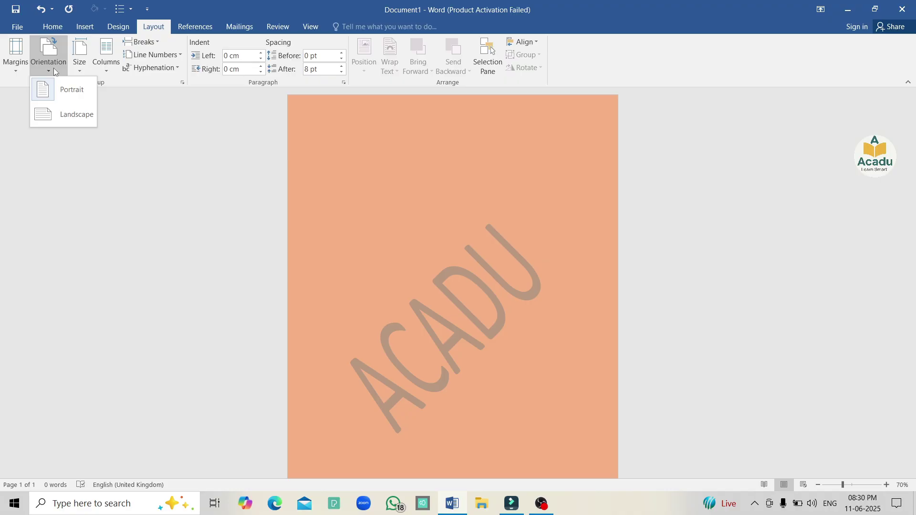
left_click(59, 113)
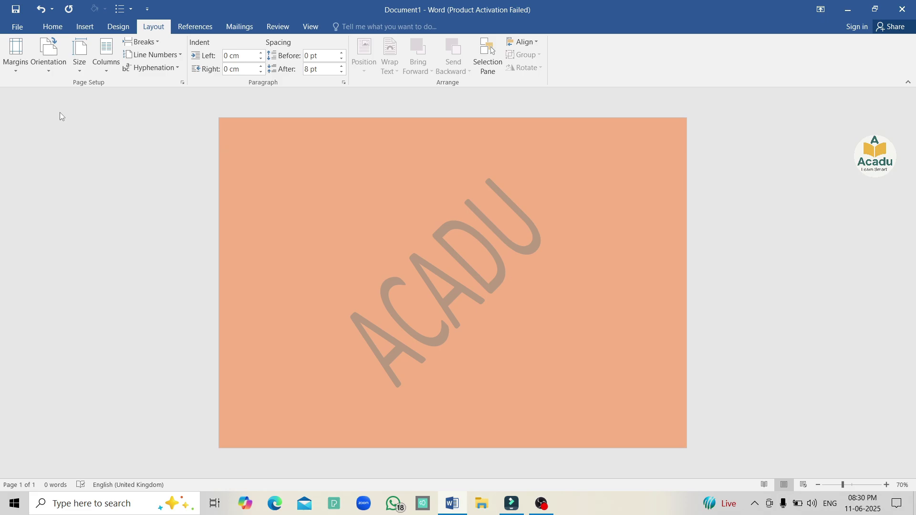
left_click(46, 67)
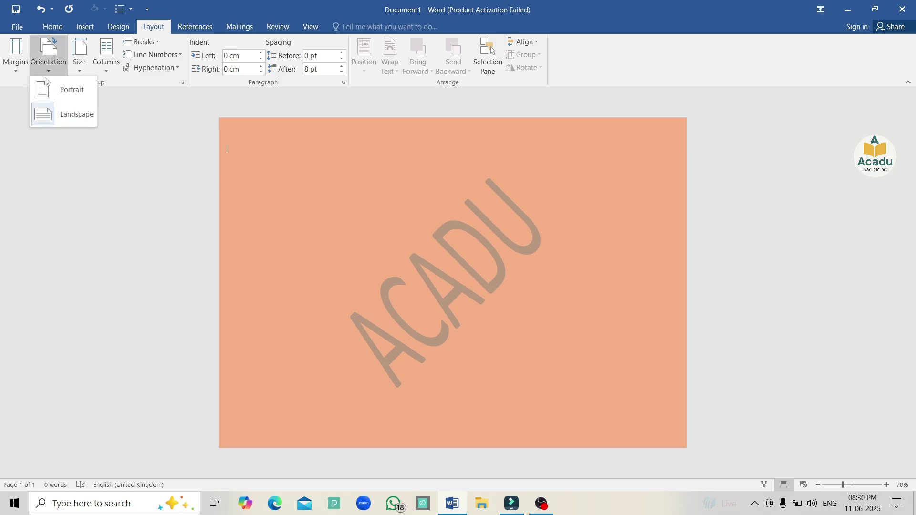
left_click(46, 88)
left_click(80, 55)
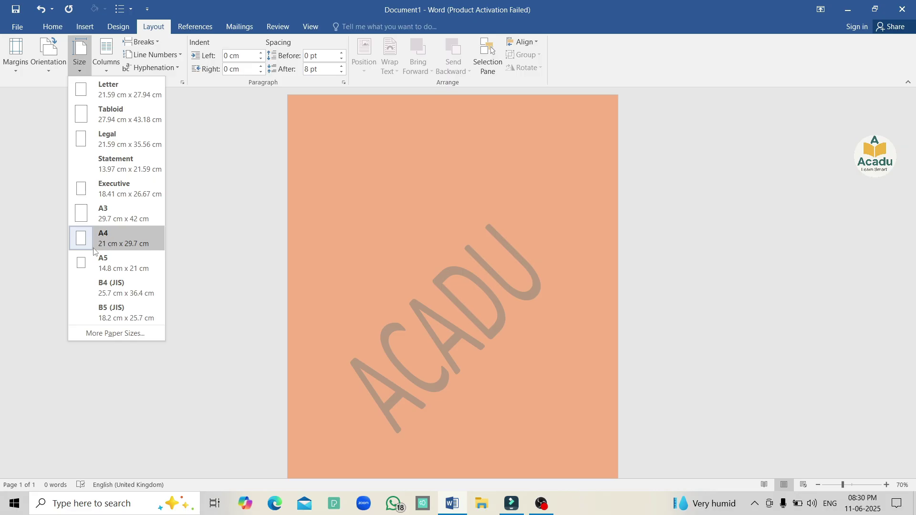
left_click(189, 286)
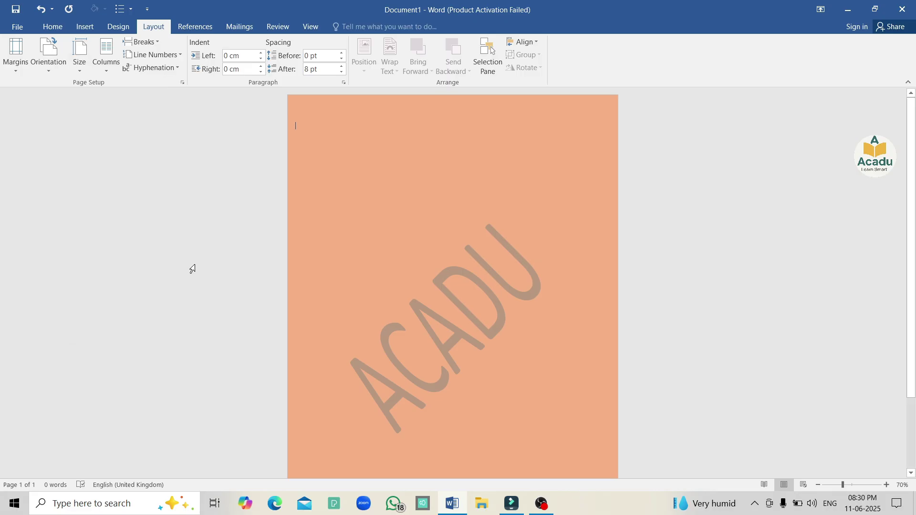
left_click(108, 71)
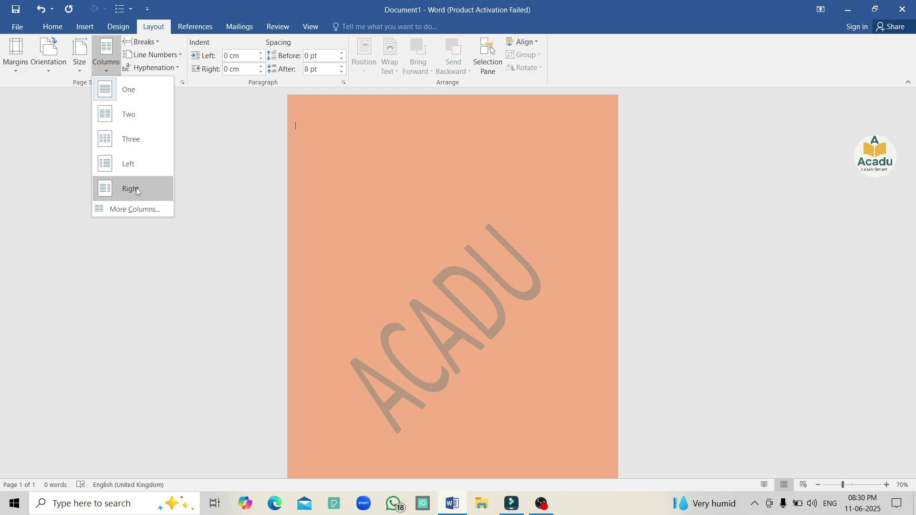
left_click(192, 217)
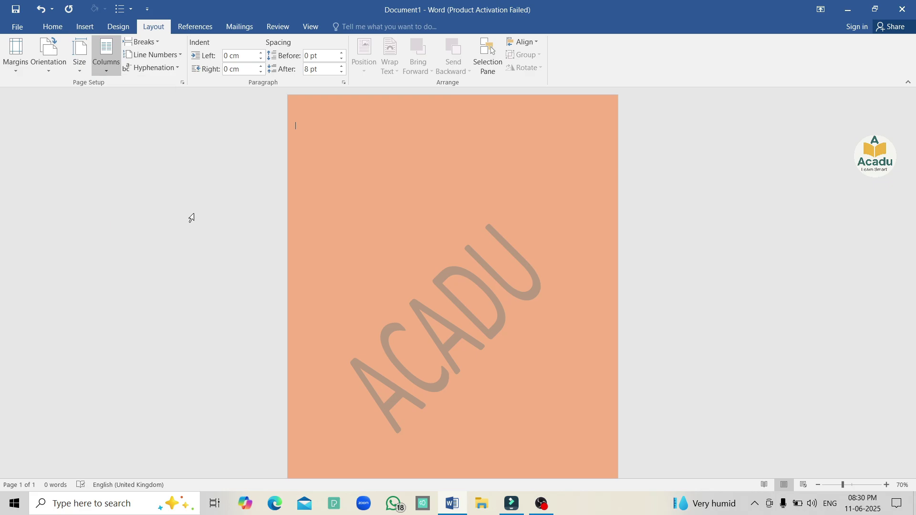
Step: Set the empty paragraph's left indent to 1.5 cm and its right indent to 0.6 cm
left_click(260, 53)
left_click(261, 53)
left_click(260, 53)
left_click(261, 53)
scroll(414, 206, "up", 6)
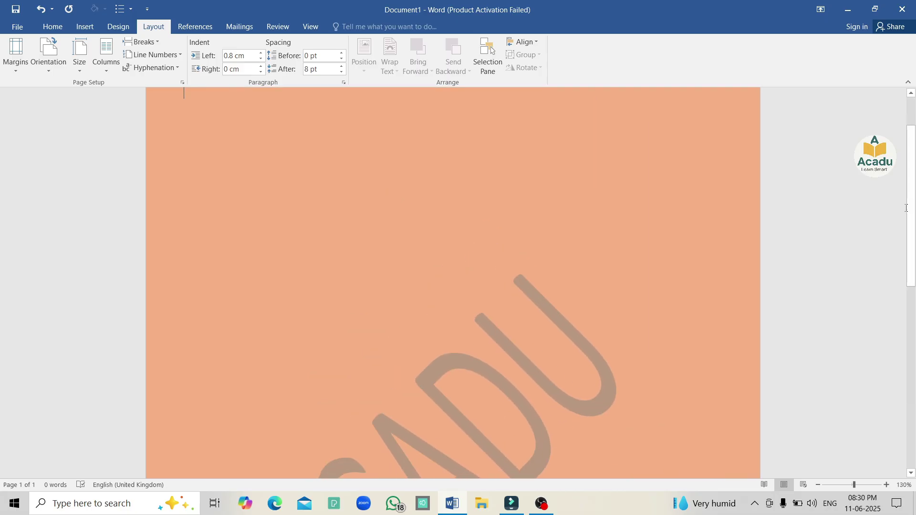
scroll(914, 169, "up", 1)
scroll(914, 169, "up", 1)
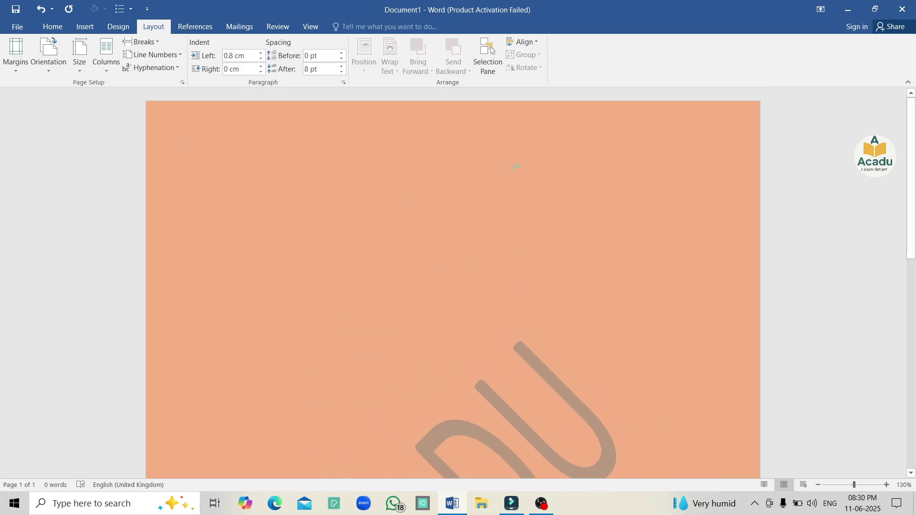
left_click(261, 53)
double_click(261, 54)
double_click(261, 53)
left_click(261, 53)
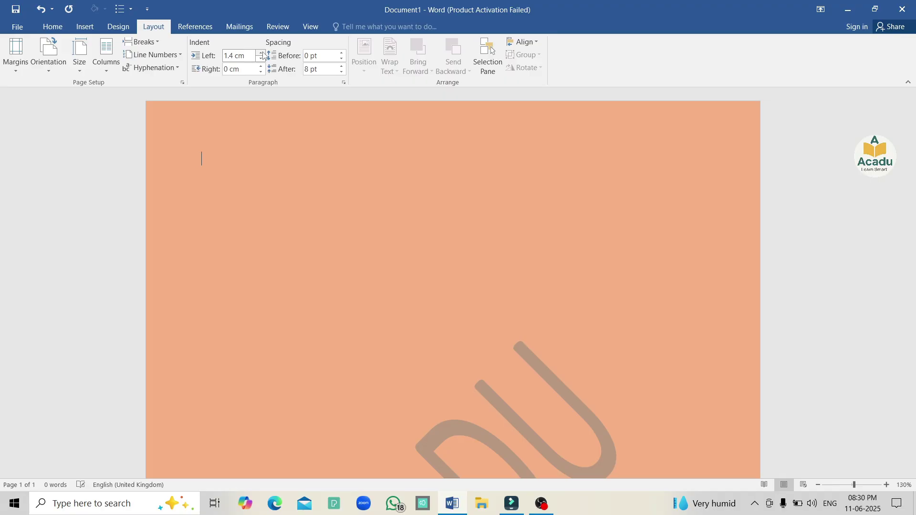
double_click(261, 53)
double_click(261, 54)
left_click(260, 53)
double_click(262, 61)
left_click(262, 67)
double_click(263, 66)
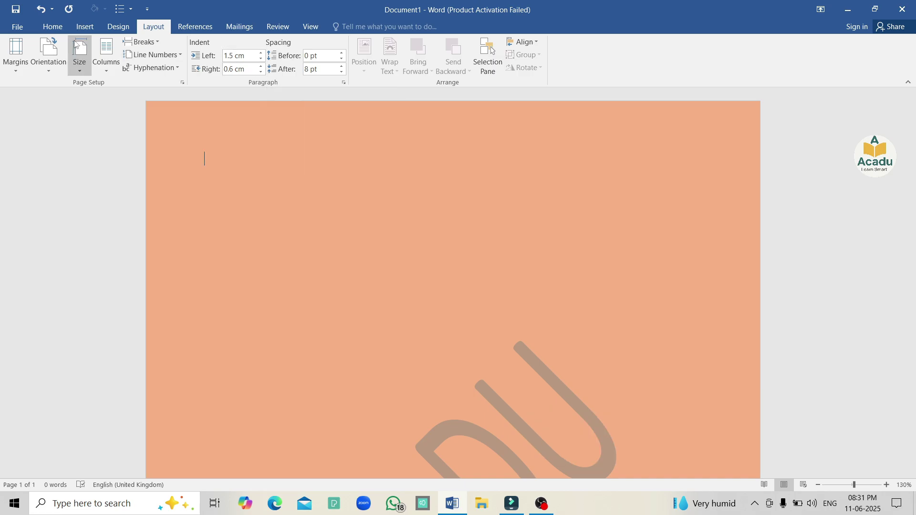
left_click(53, 26)
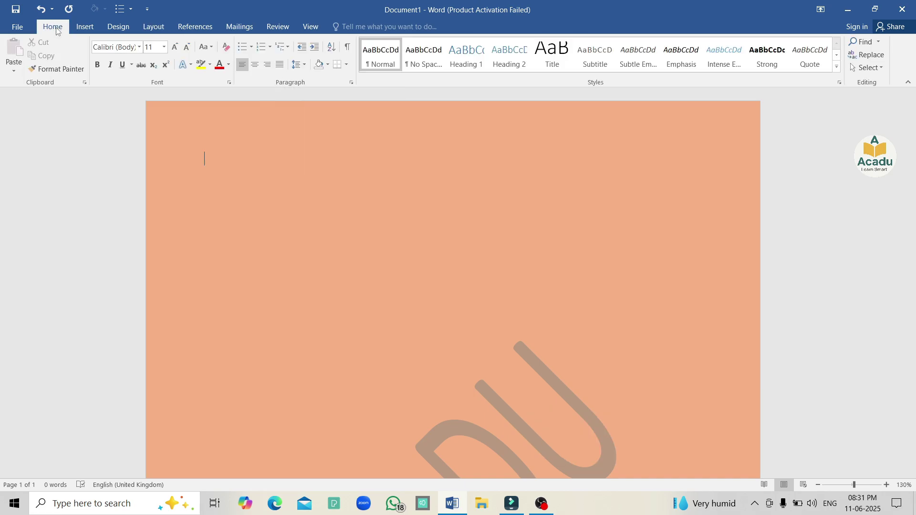
left_click(306, 67)
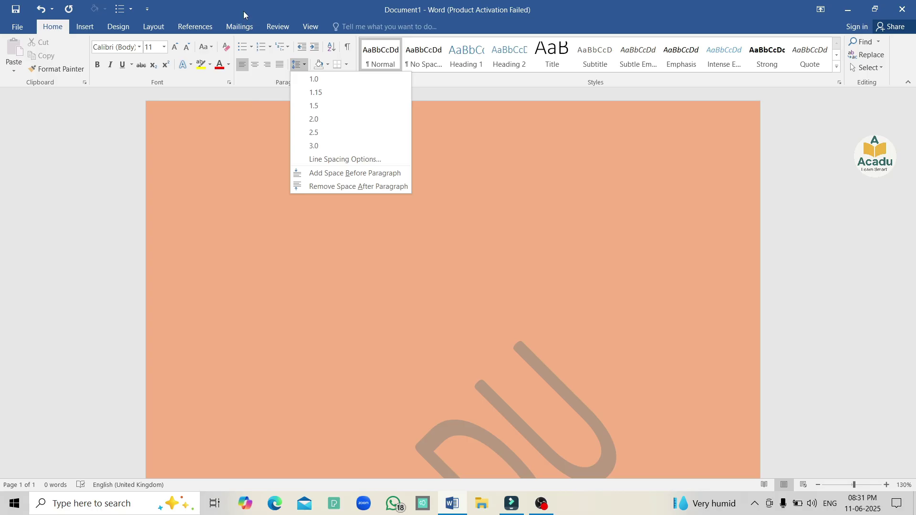
left_click(151, 27)
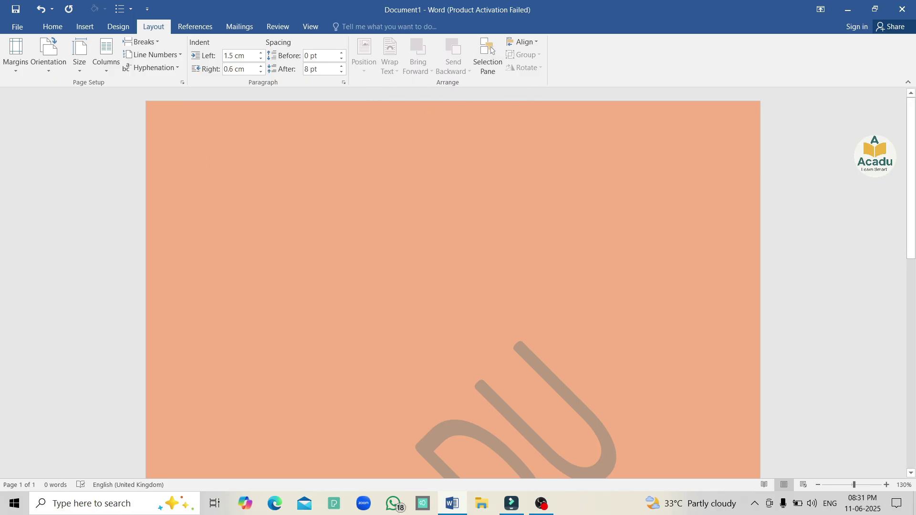
Step: Enter the sample text "JJCIJDUIWJWUII" in the indented paragraph
type("JJCIJDUIWJWUII")
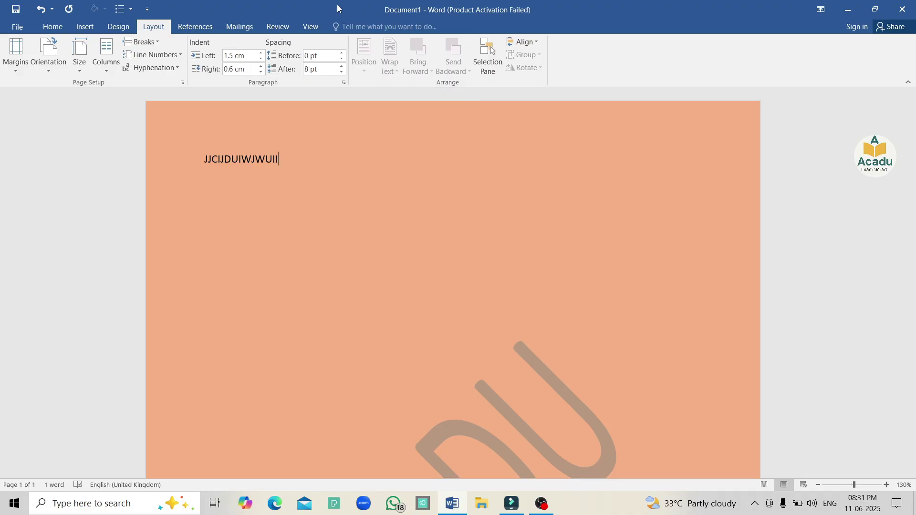
left_click(197, 28)
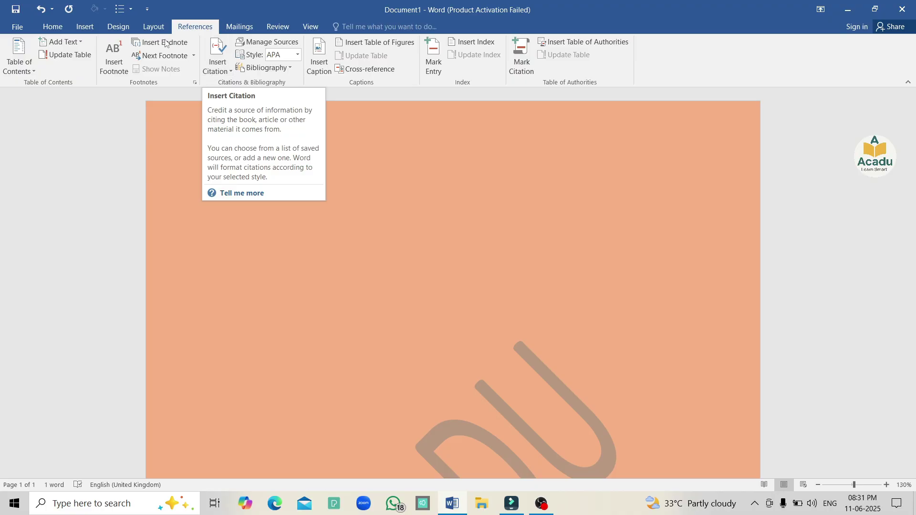
left_click(240, 27)
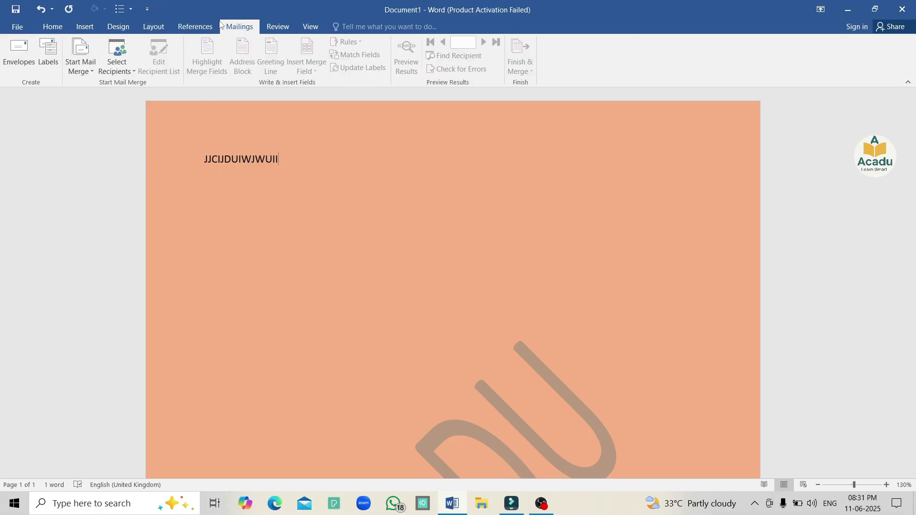